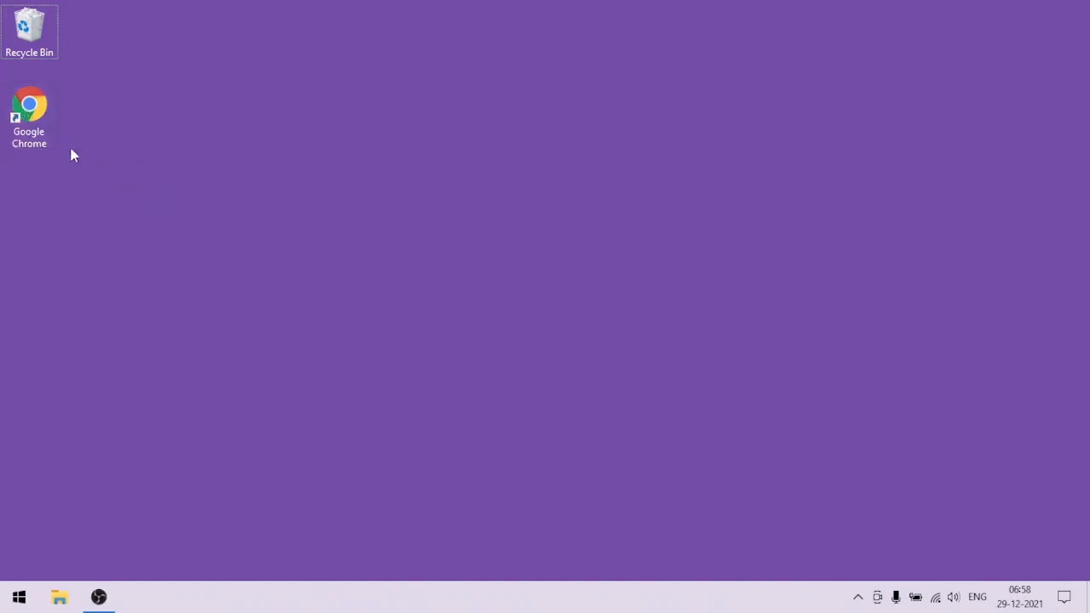
Open Google Chrome, search the web for "vs code" and open the official Visual Studio Code website
{"action": "double_click", "coordinate": [38, 116]}
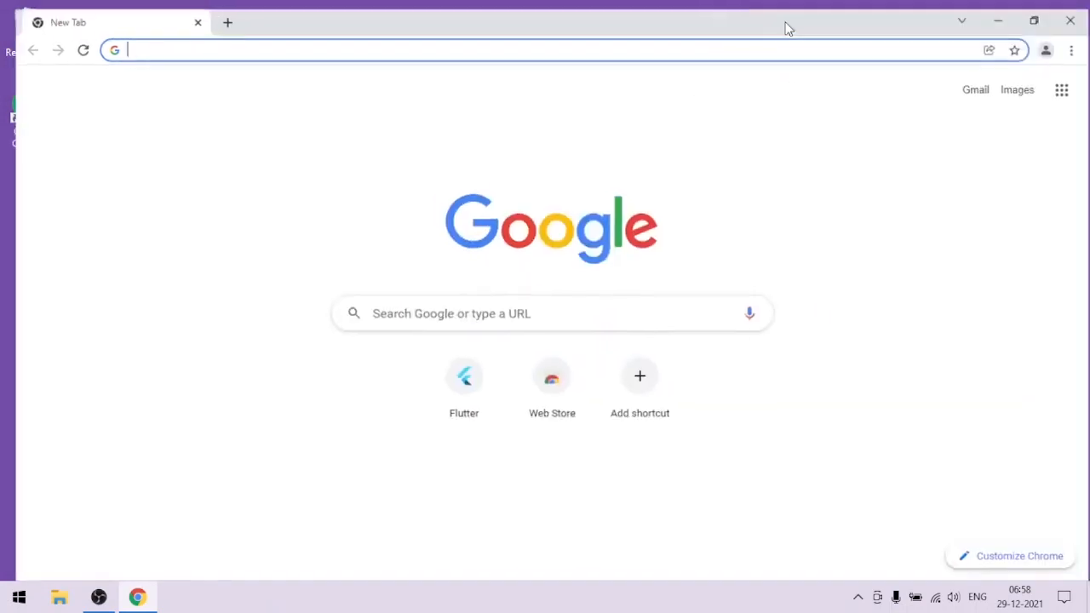
{"action": "left_click", "coordinate": [784, 20]}
{"action": "type", "text": "vs"}
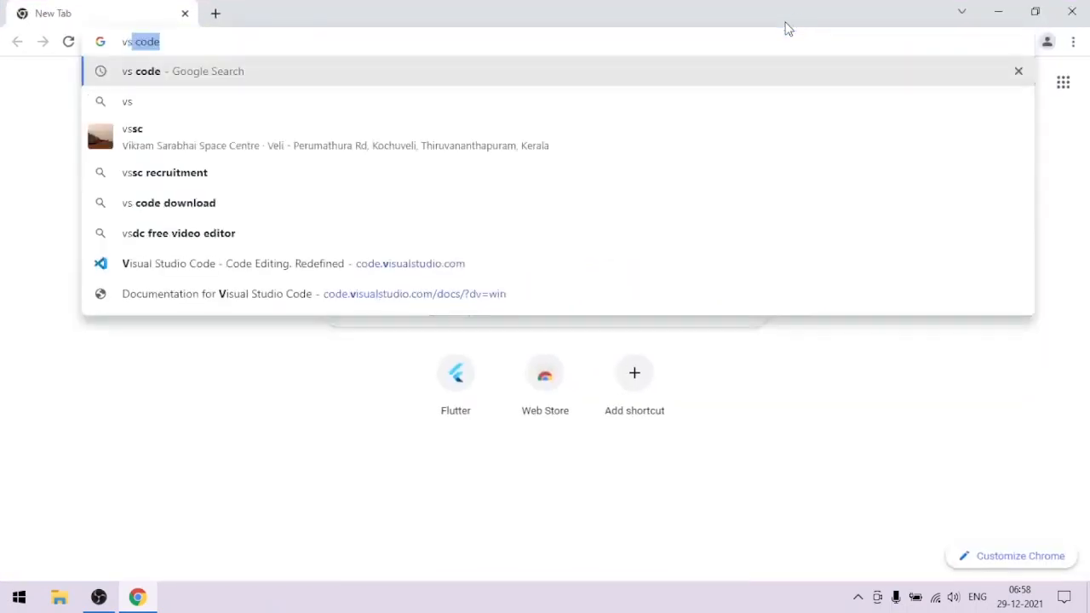
{"action": "key", "text": "Return"}
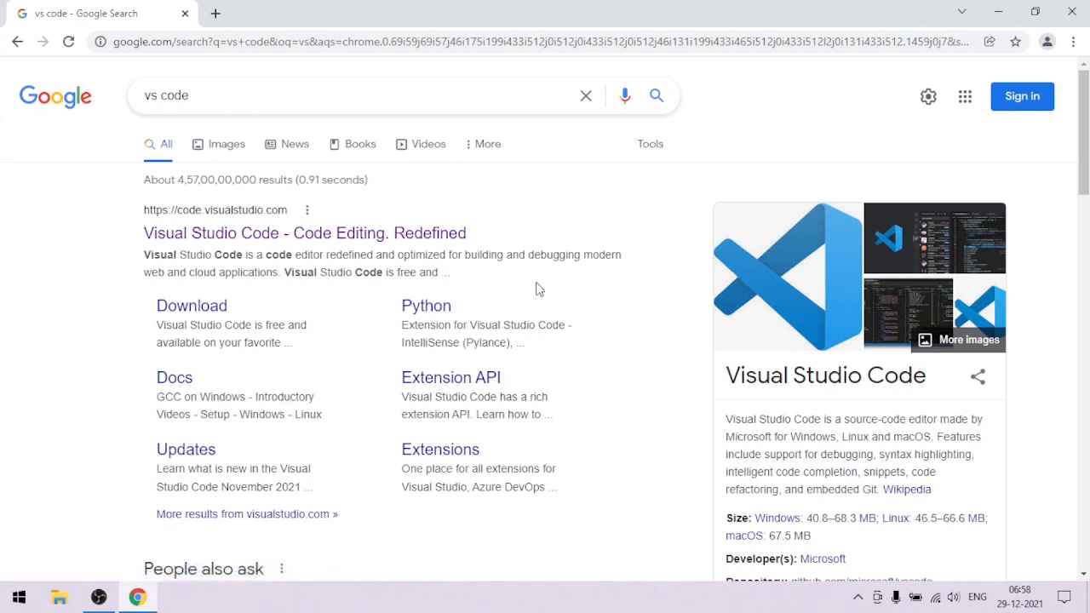
{"action": "left_click", "coordinate": [222, 236]}
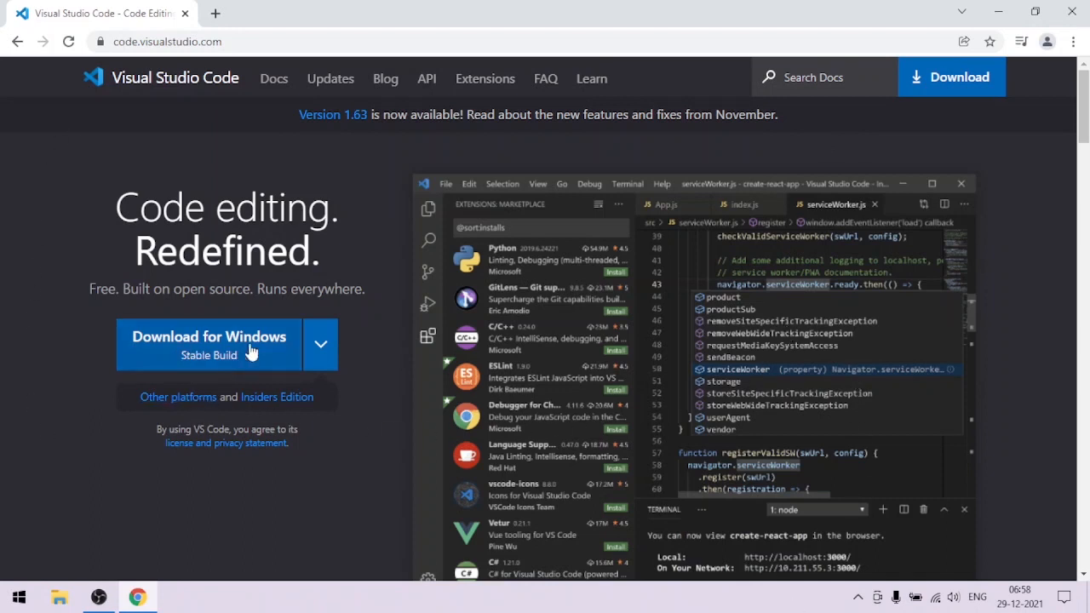
Look over the platform download options and download the stable Visual Studio Code build for Windows
{"action": "left_click", "coordinate": [326, 353]}
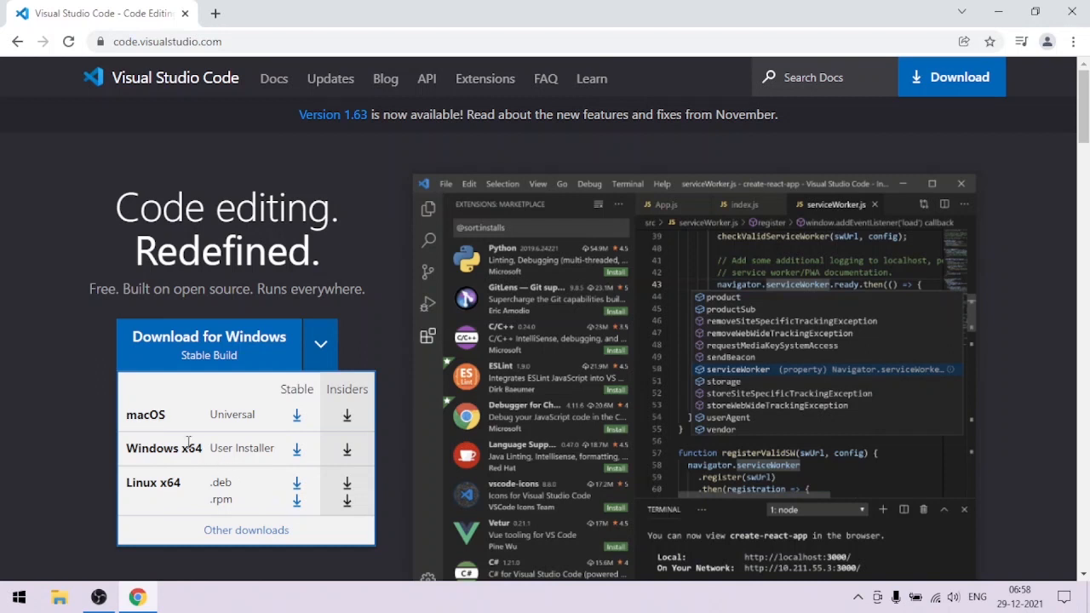
{"action": "left_click", "coordinate": [320, 344]}
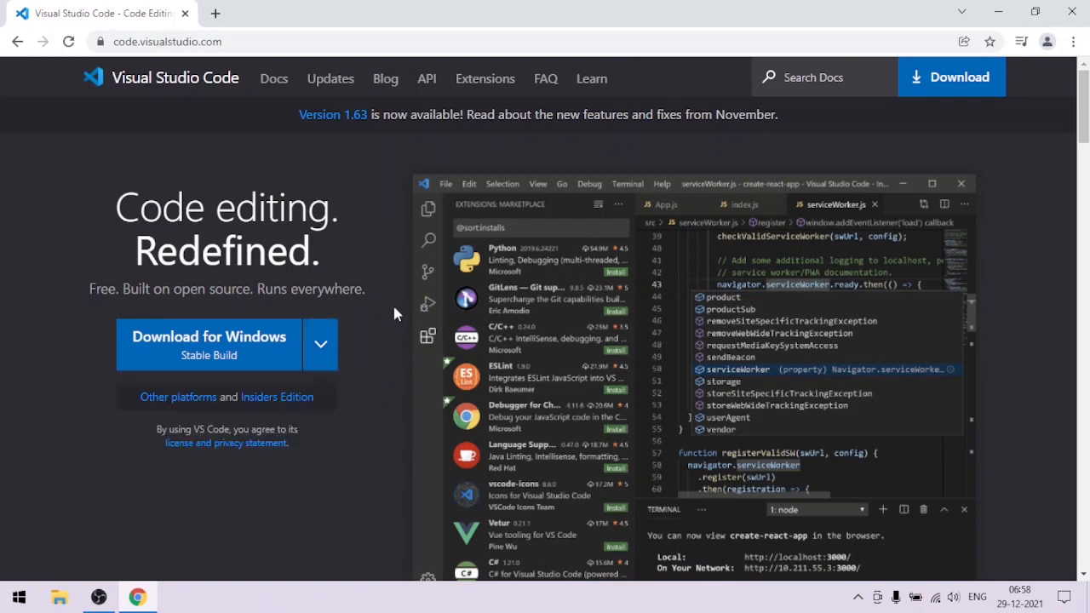
{"action": "left_click", "coordinate": [197, 368]}
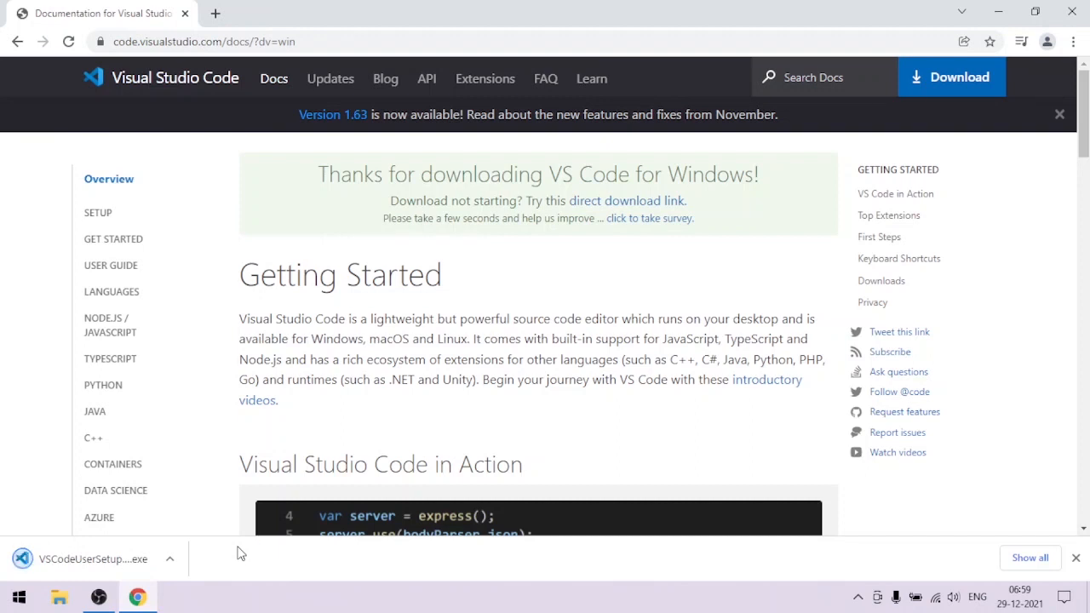
Run the downloaded VSCodeUserSetup installer and accept the license agreement
{"action": "left_click", "coordinate": [168, 562]}
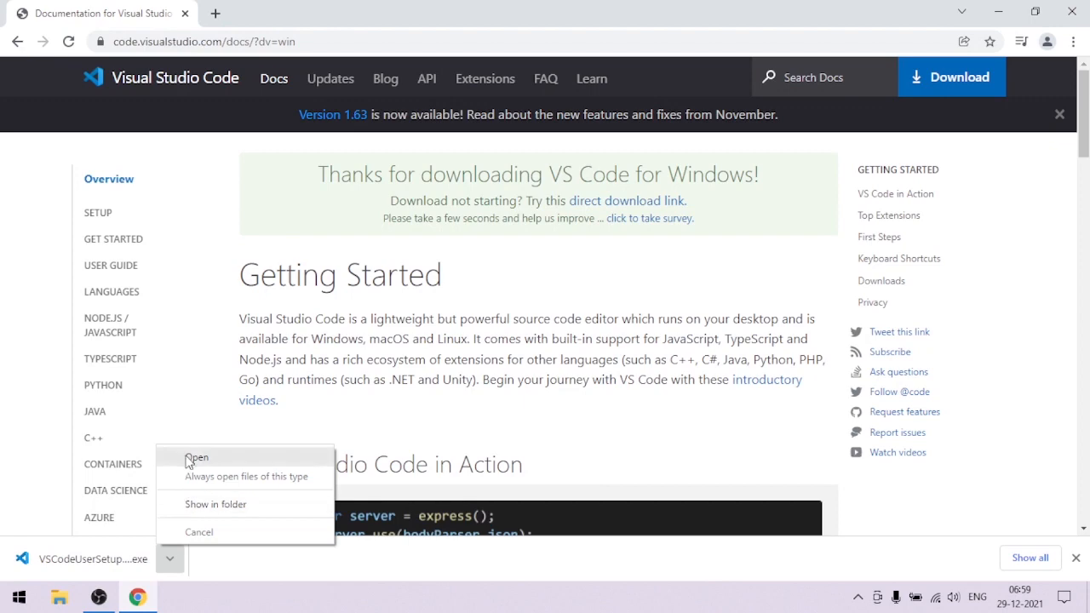
{"action": "left_click", "coordinate": [191, 456]}
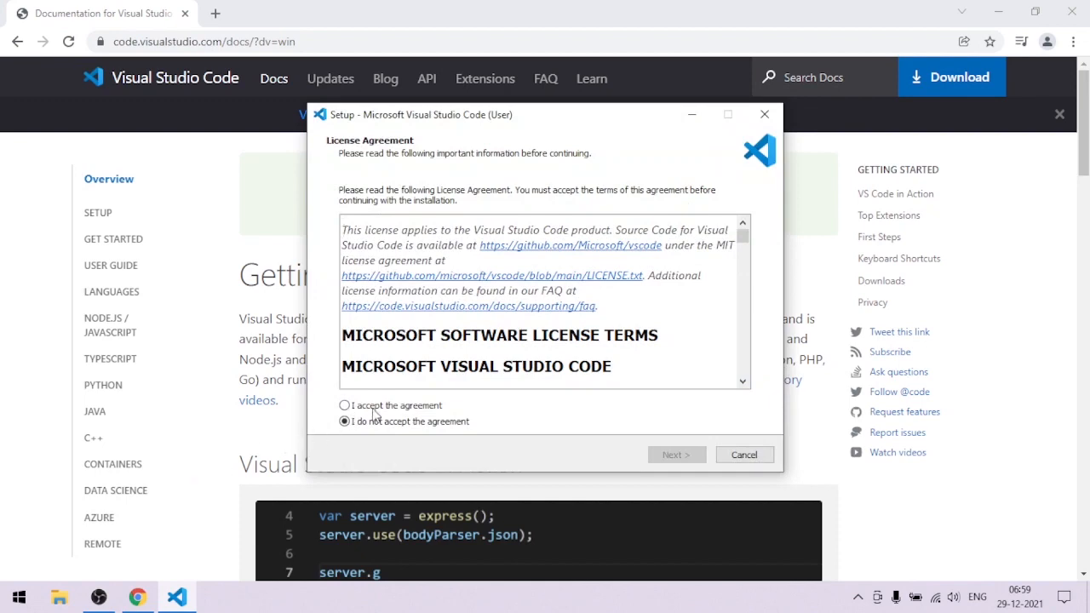
{"action": "left_click", "coordinate": [372, 413]}
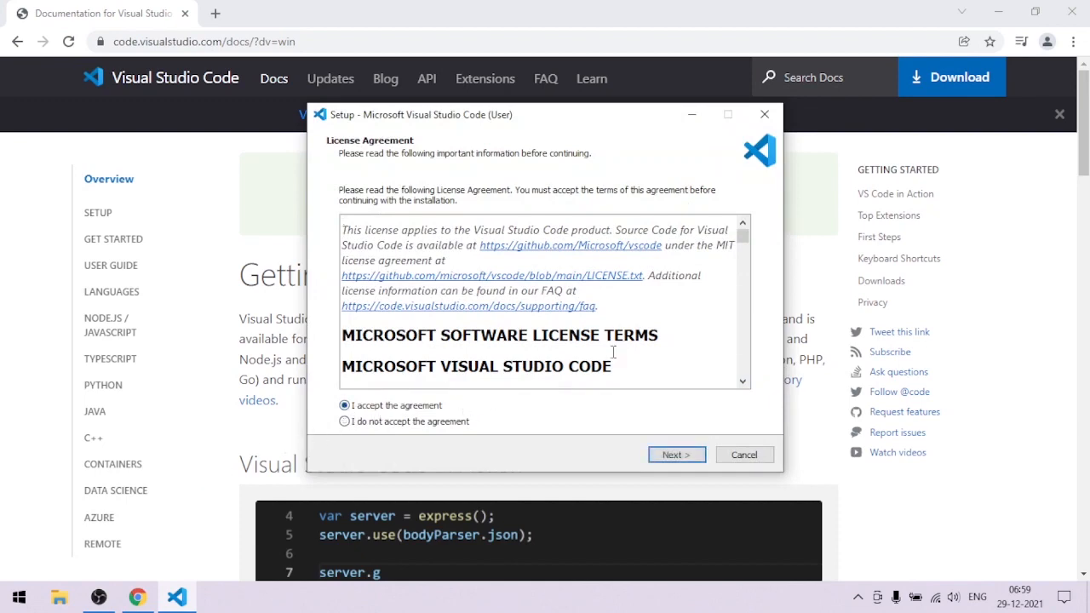
{"action": "scroll", "coordinate": [634, 302], "scroll_direction": "down", "scroll_amount": 10}
{"action": "scroll", "coordinate": [634, 302], "scroll_direction": "down", "scroll_amount": 5}
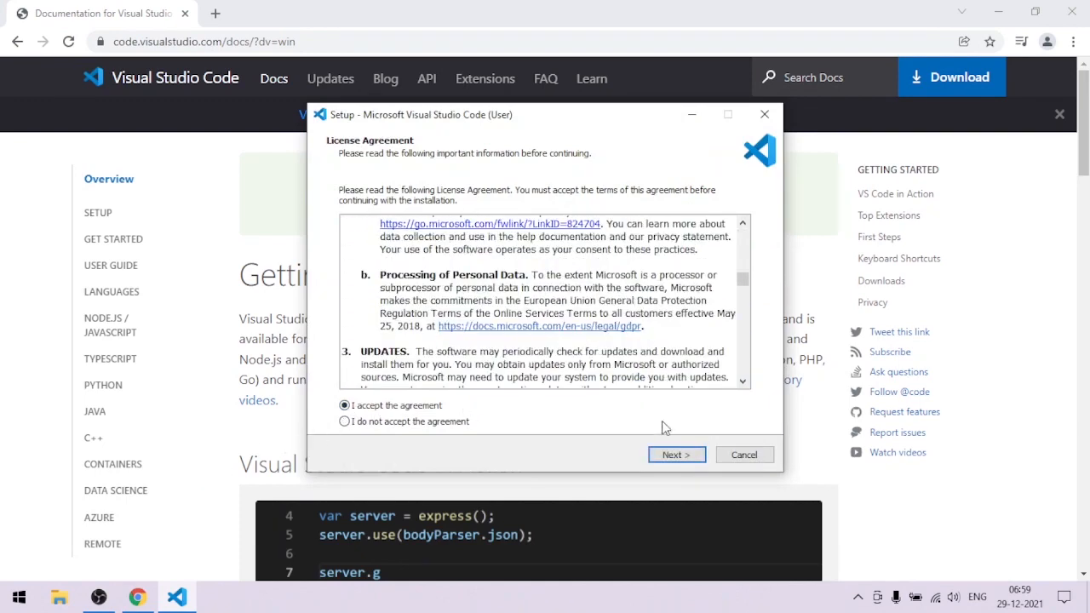
{"action": "left_click", "coordinate": [668, 455]}
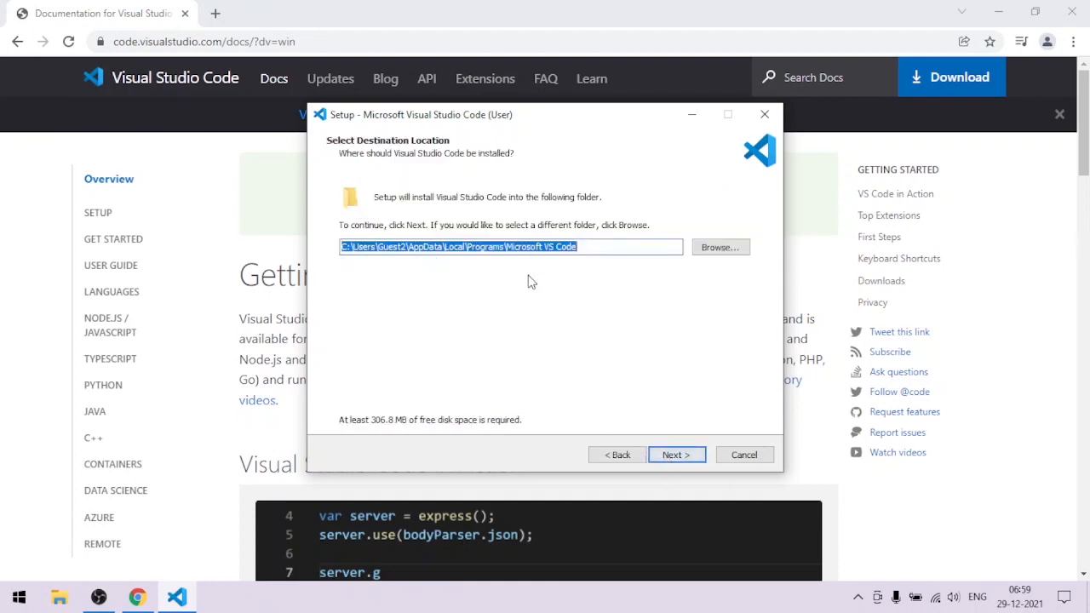
Keep the default destination and Start Menu folders, and enable the desktop icon and both "Open with Code" Explorer context menu actions
{"action": "left_click", "coordinate": [676, 456]}
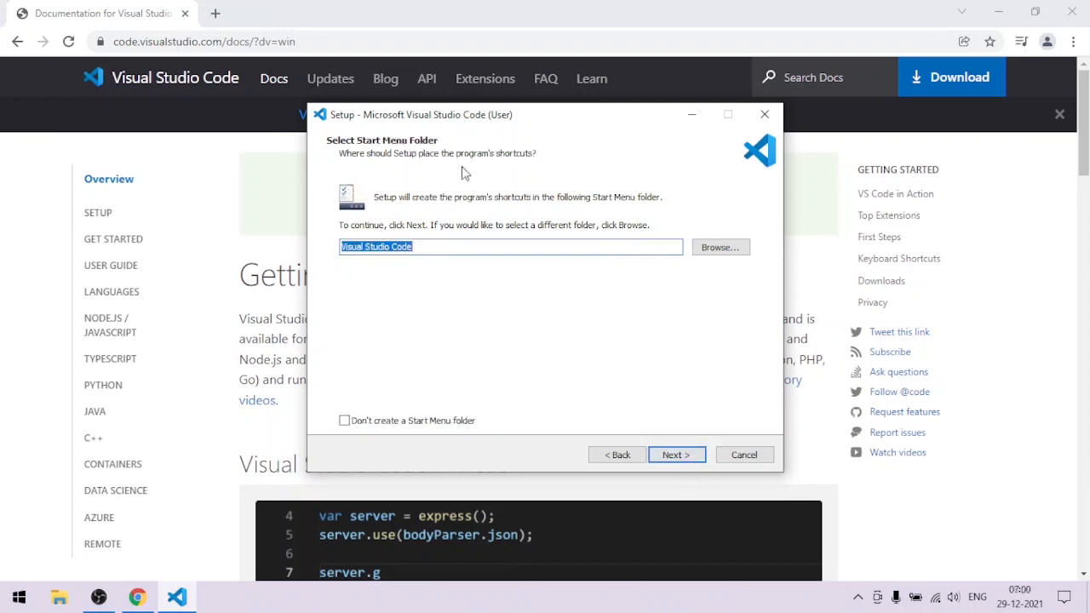
{"action": "left_click", "coordinate": [663, 458]}
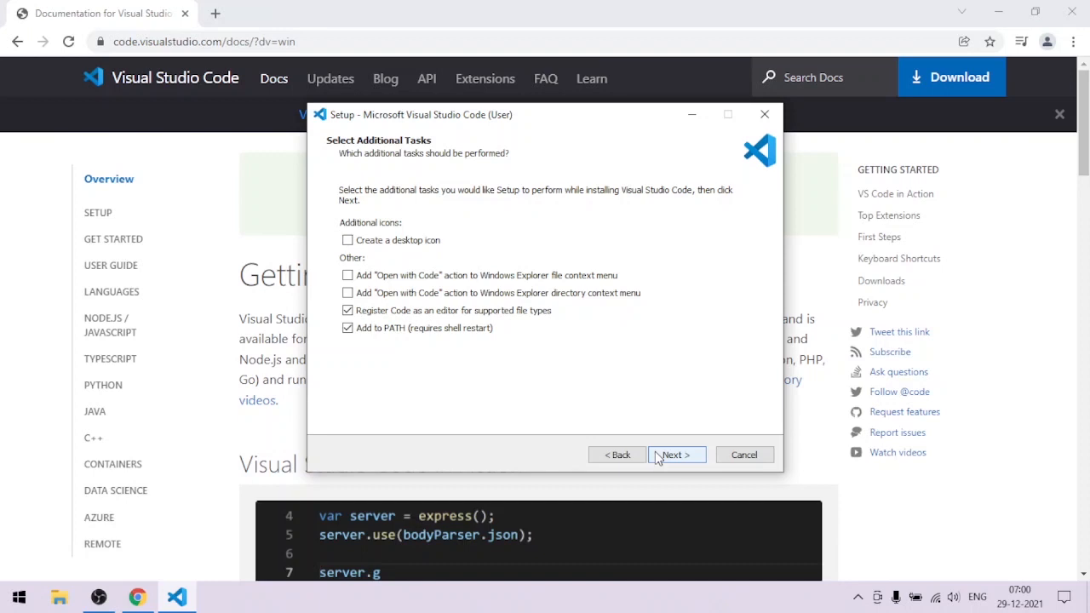
{"action": "left_click", "coordinate": [348, 293]}
{"action": "left_click", "coordinate": [348, 275]}
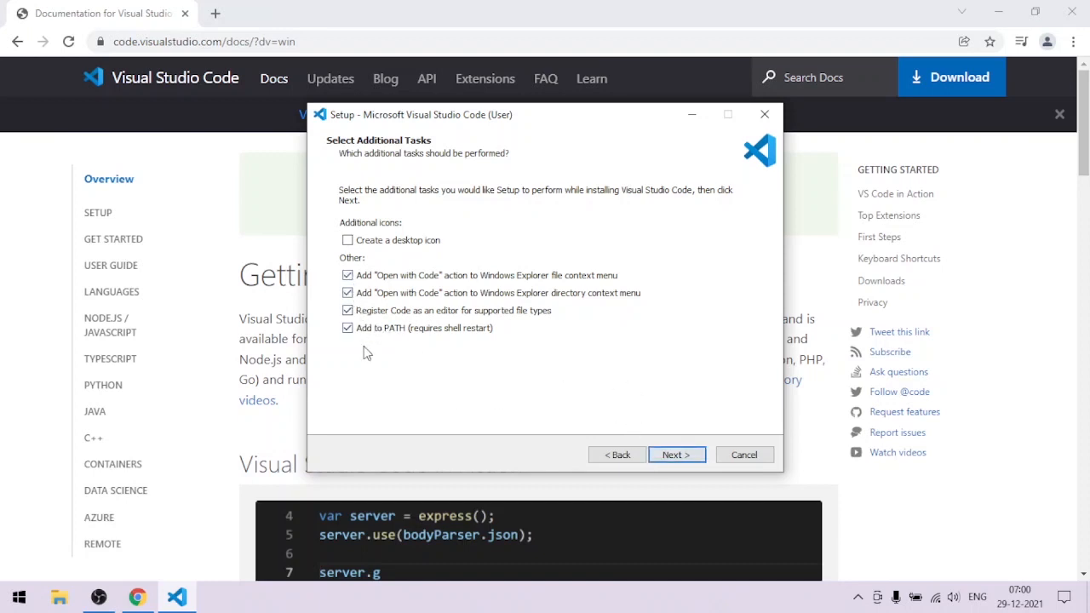
{"action": "left_click", "coordinate": [366, 246]}
{"action": "left_click", "coordinate": [667, 454]}
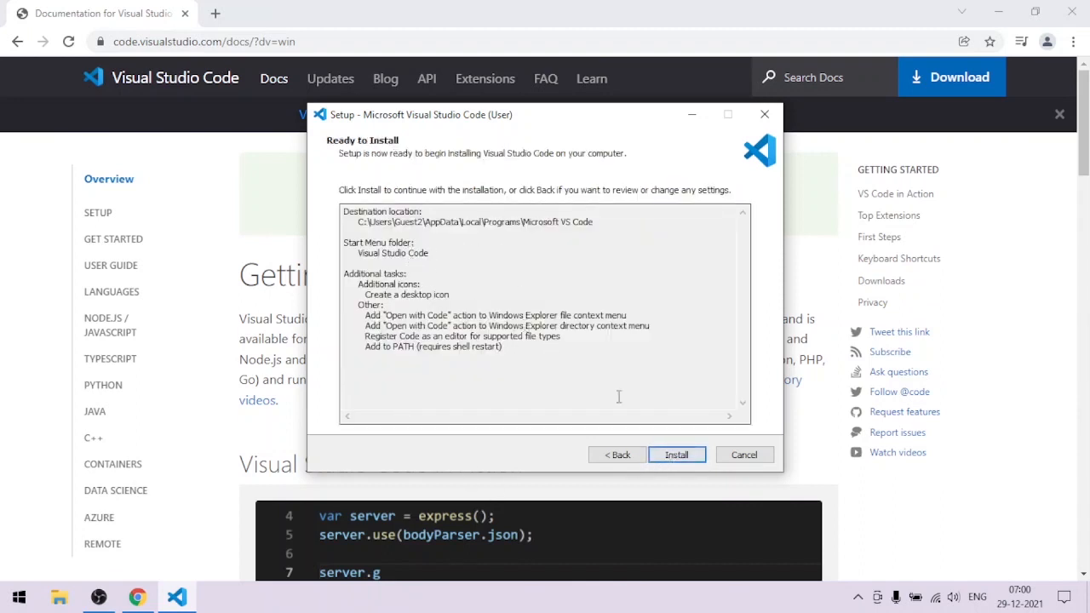
Install Visual Studio Code and finish the setup with the option to launch the program enabled
{"action": "left_click", "coordinate": [663, 456]}
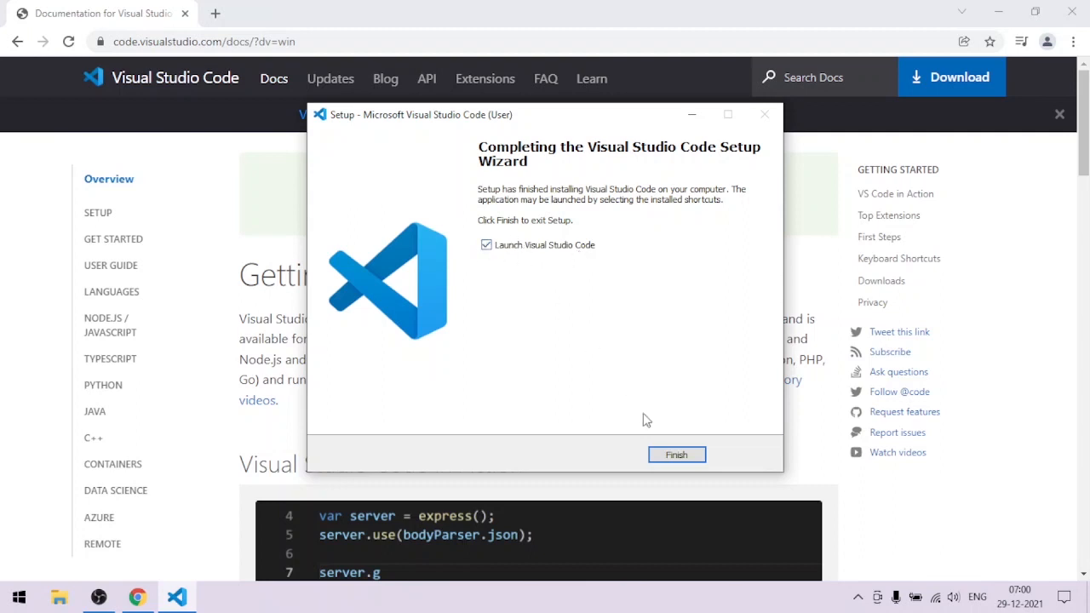
{"action": "left_click", "coordinate": [674, 457]}
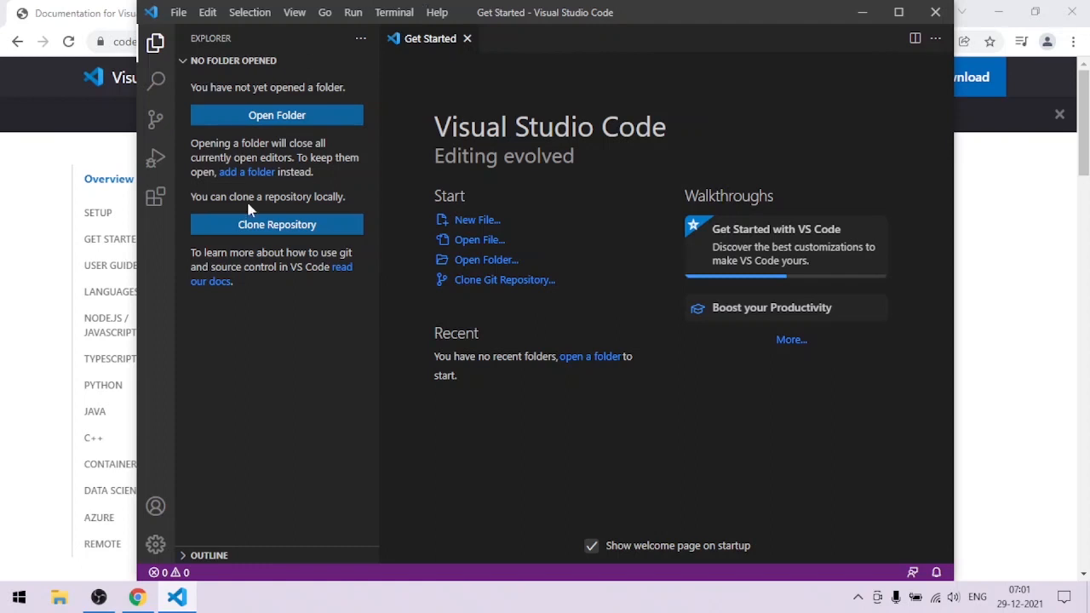
Search the extension marketplace for "Live server" and install the Live Server extension
{"action": "left_click", "coordinate": [158, 209]}
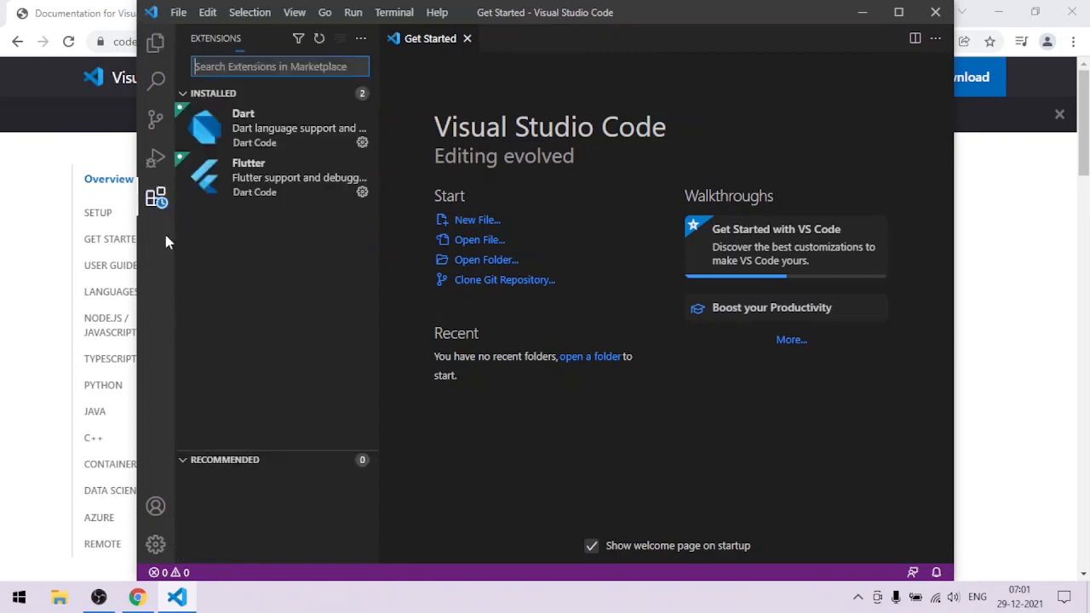
{"action": "type", "text": "L"}
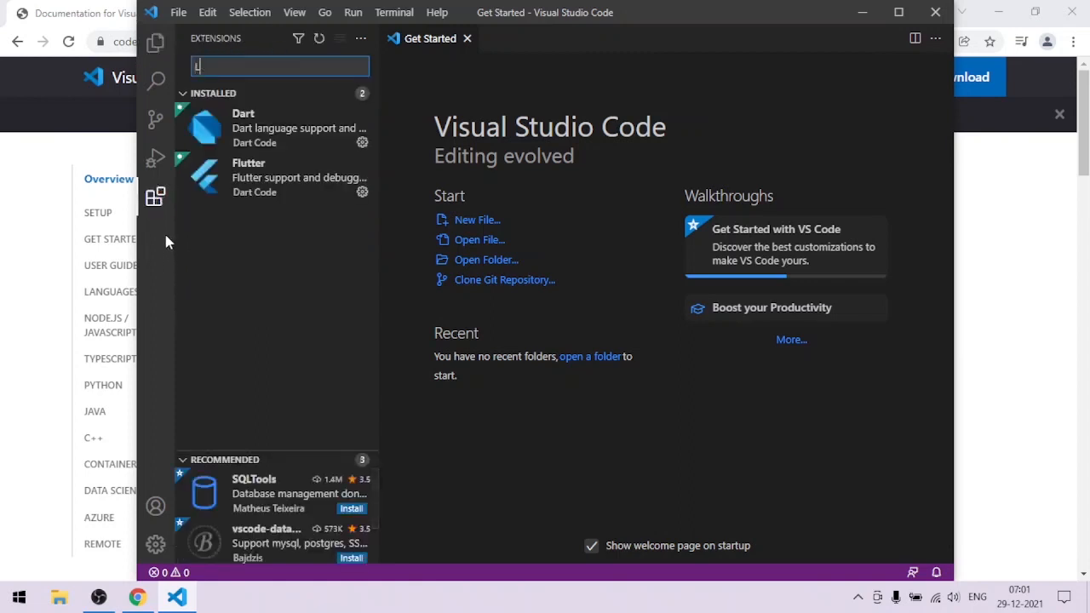
{"action": "type", "text": "ive s"}
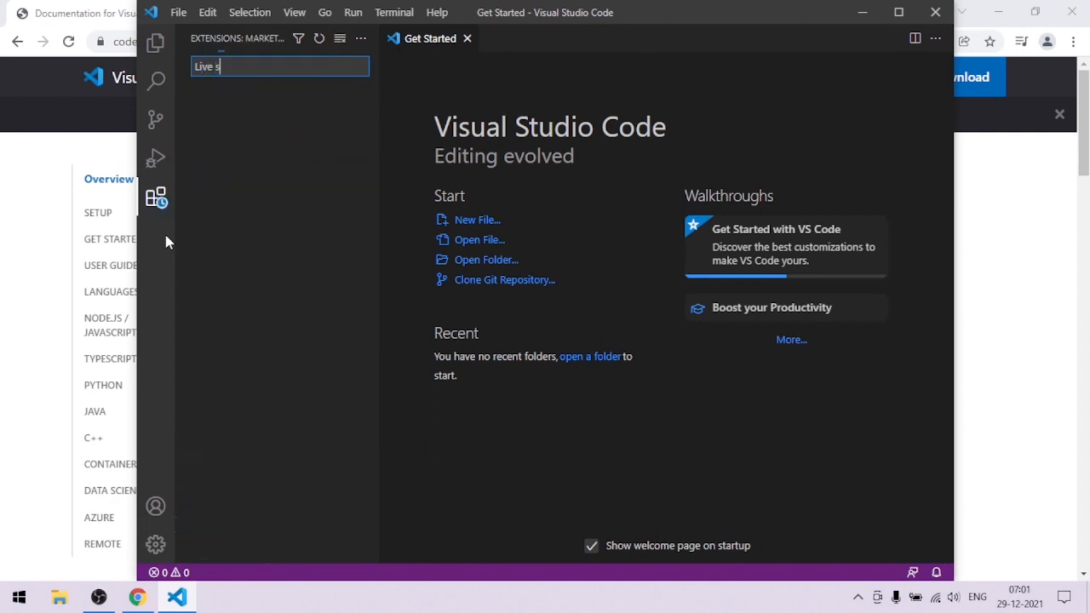
{"action": "type", "text": "erver"}
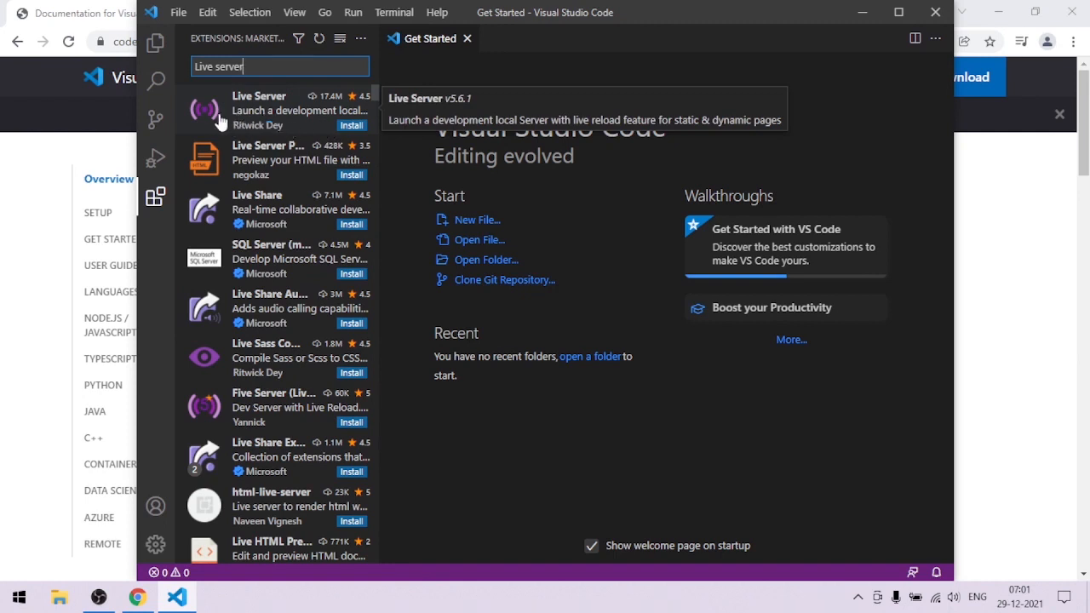
{"action": "left_click", "coordinate": [260, 117]}
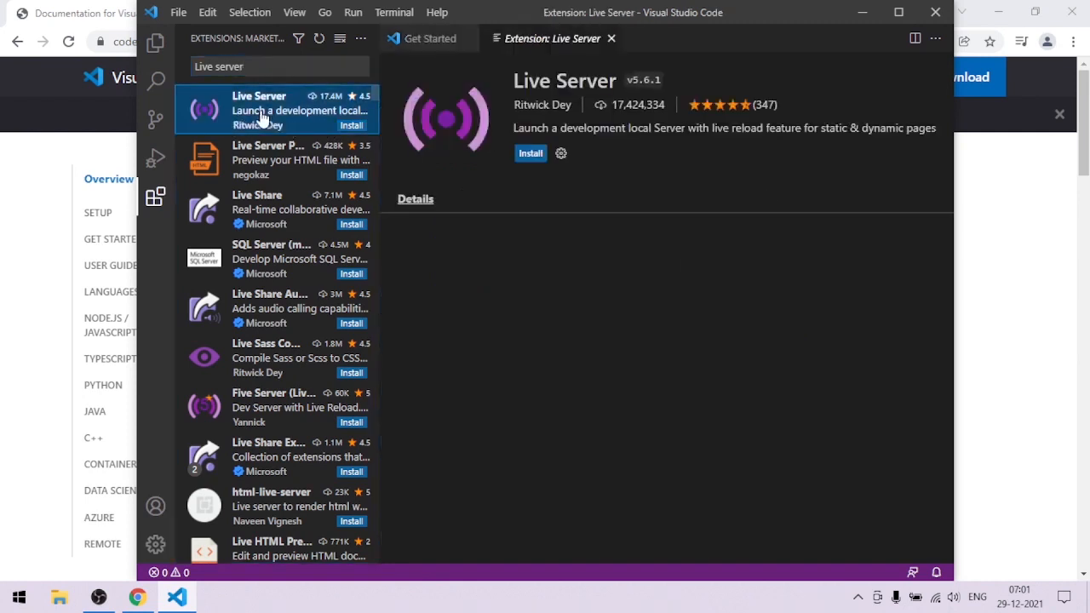
{"action": "left_click", "coordinate": [532, 159]}
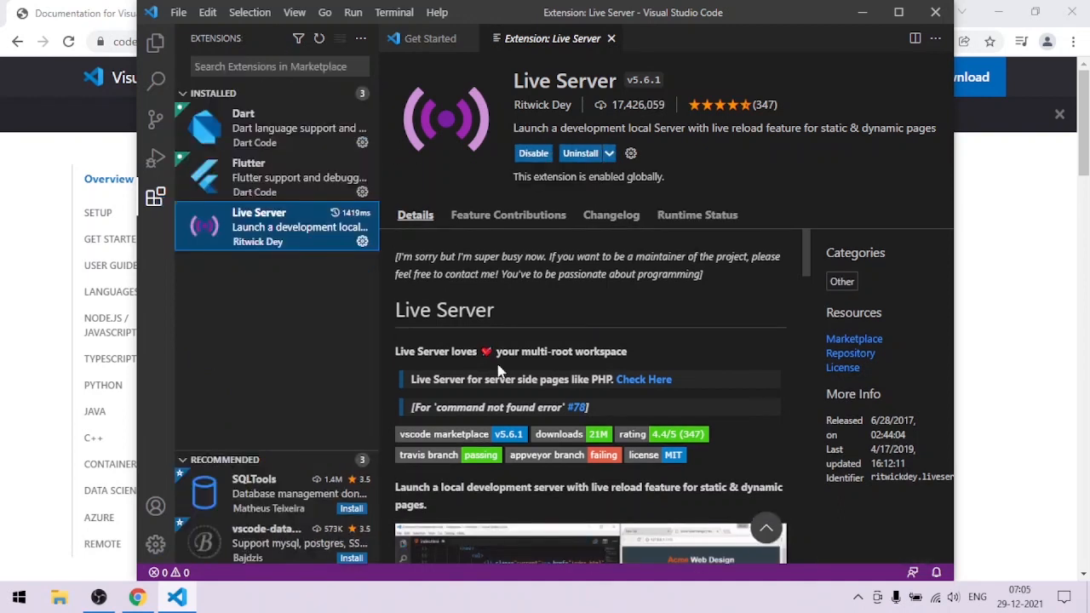
Find the Prettier - Code formatter extension in the marketplace and install it
{"action": "left_click", "coordinate": [258, 67]}
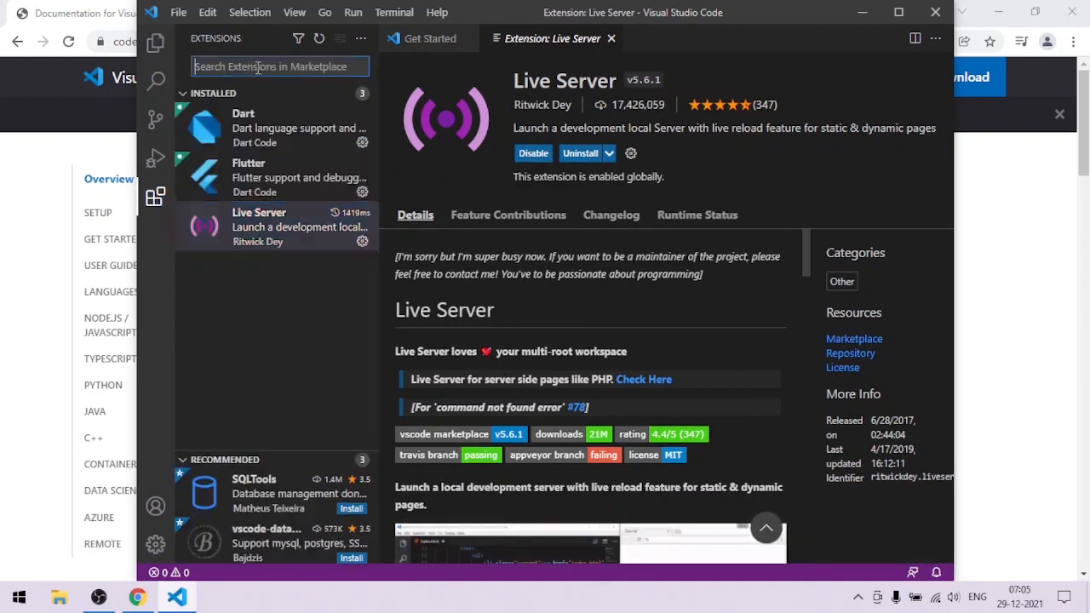
{"action": "type", "text": "pre"}
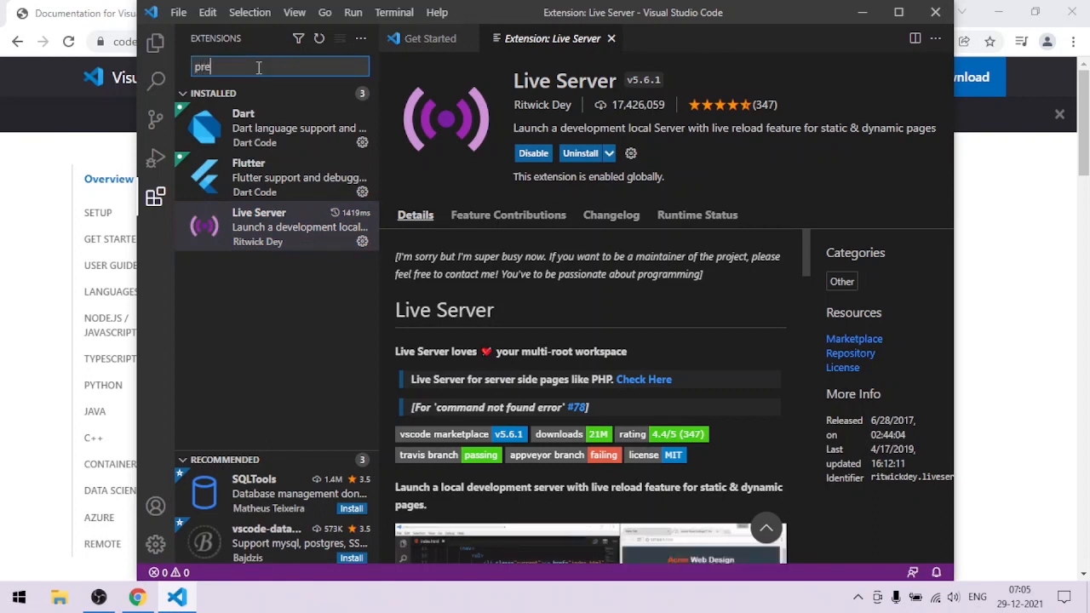
{"action": "type", "text": "ttier"}
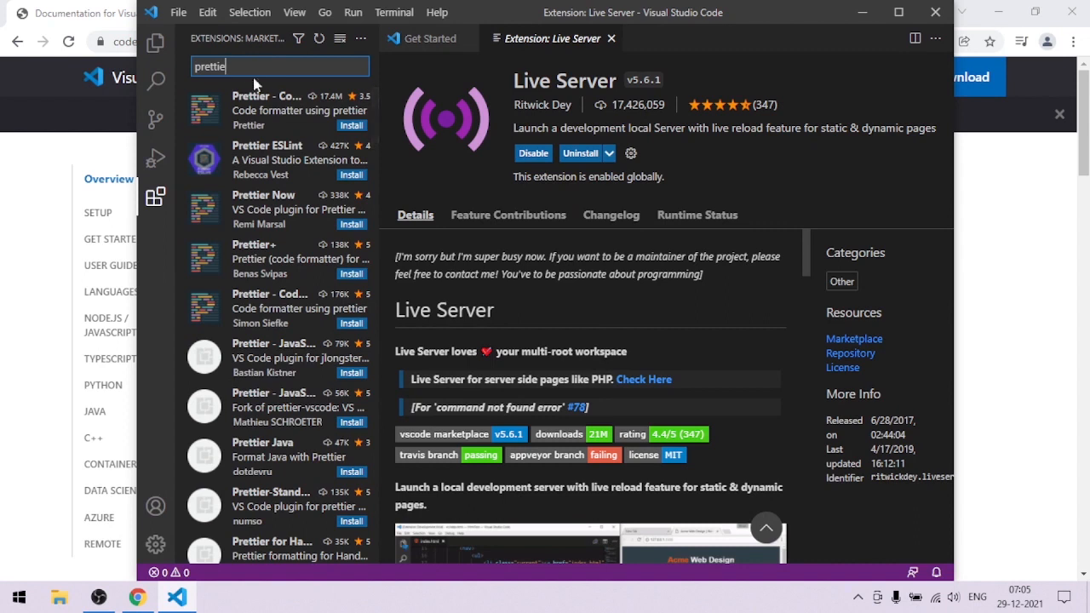
{"action": "left_click", "coordinate": [274, 119]}
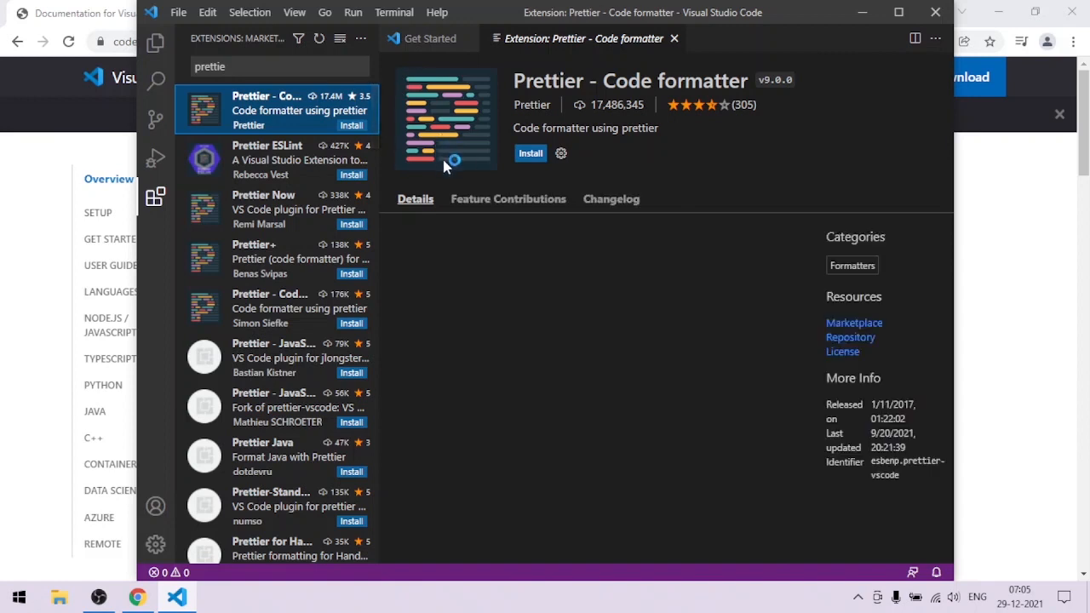
{"action": "left_click", "coordinate": [531, 154]}
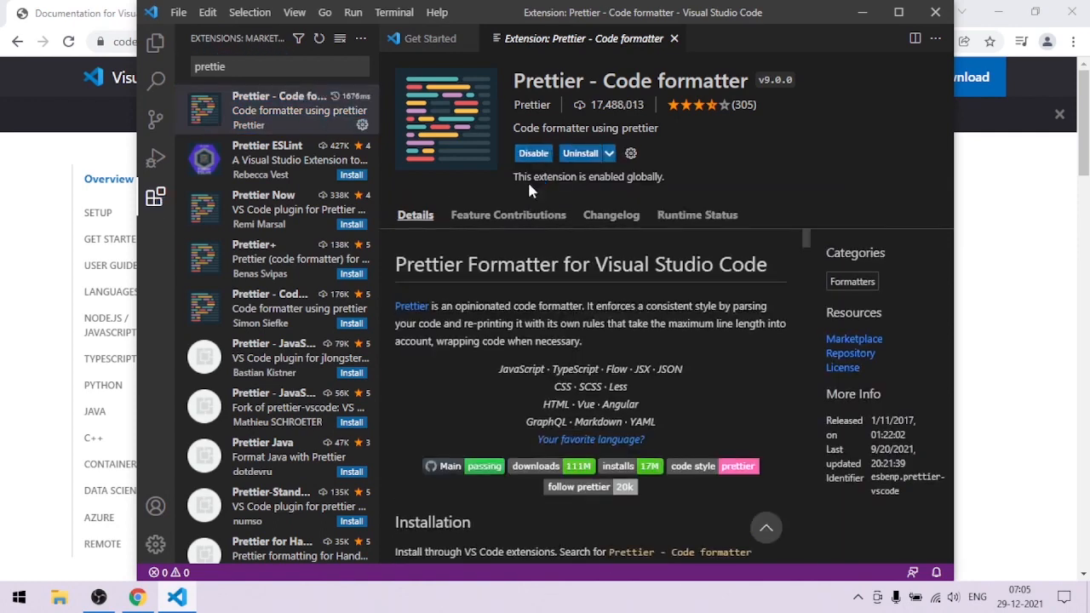
Search the extension marketplace for "auto rename" and install the Auto Rename Tag extension
{"action": "left_click", "coordinate": [220, 66]}
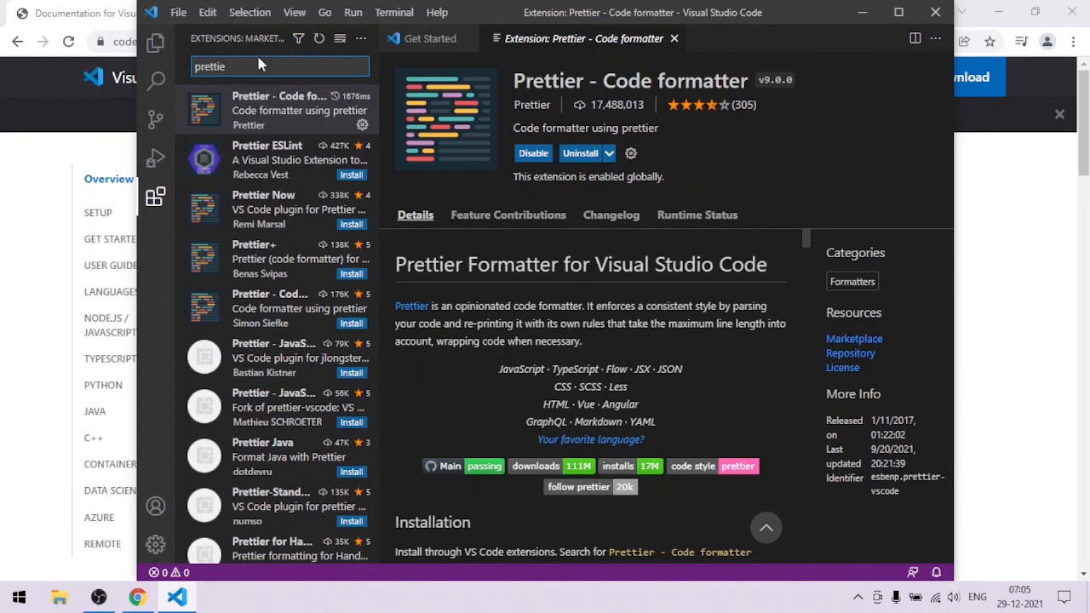
{"action": "key", "text": "ctrl+a"}
{"action": "type", "text": "auto rename"}
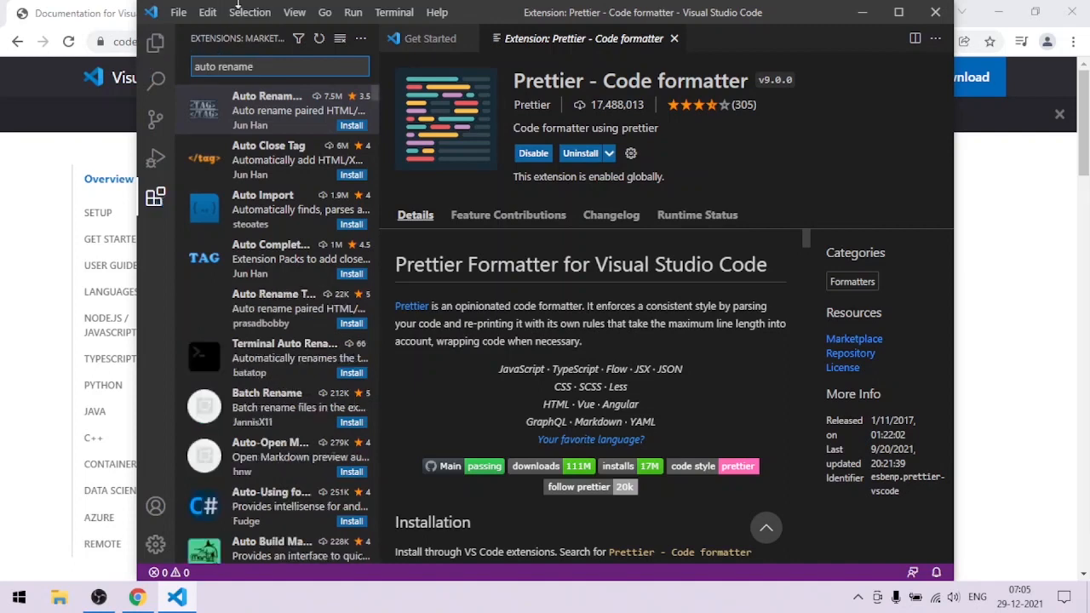
{"action": "left_click", "coordinate": [281, 109]}
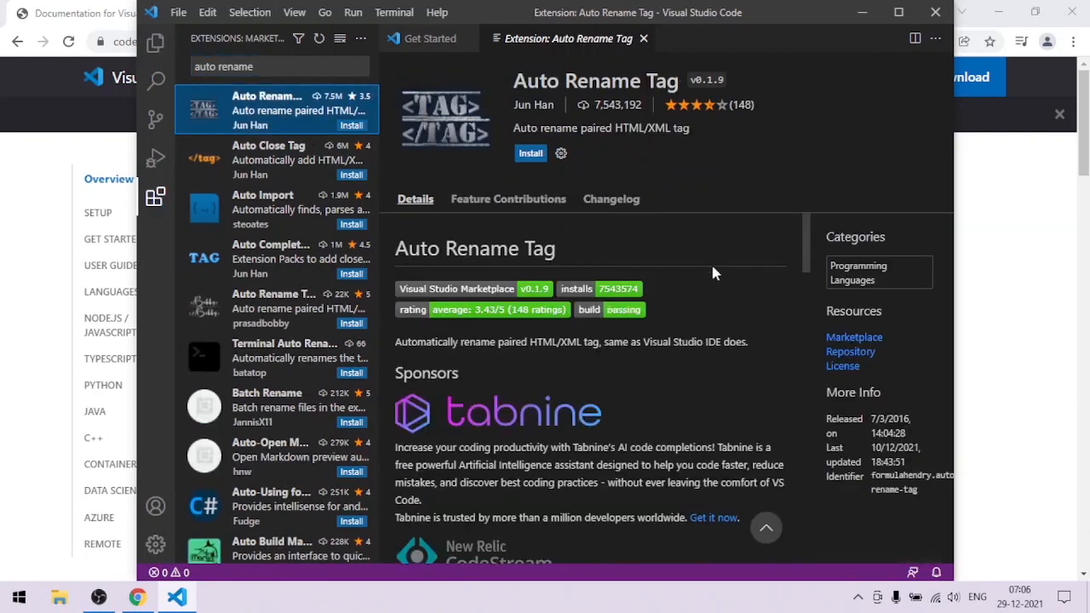
{"action": "left_click", "coordinate": [525, 154]}
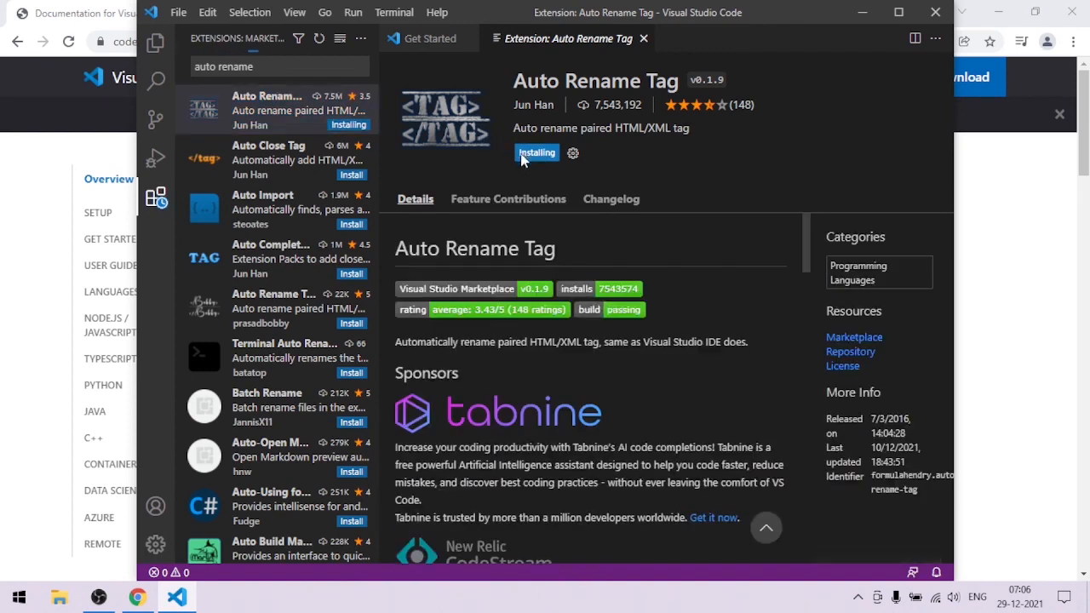